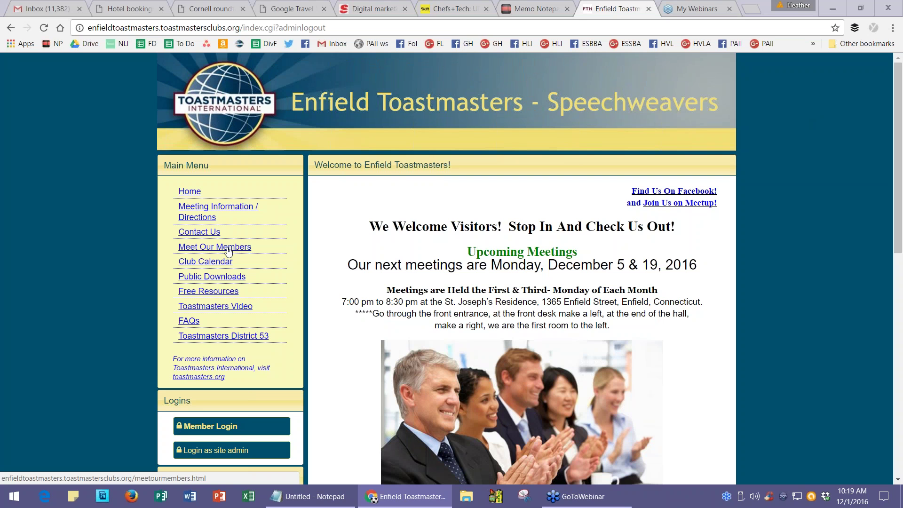
Log in to the club website as a member, choosing the member's name and entering the account password.
{"action": "scroll", "coordinate": [228, 251], "scroll_direction": "down", "scroll_amount": 2}
{"action": "scroll", "coordinate": [228, 251], "scroll_direction": "up", "scroll_amount": 2}
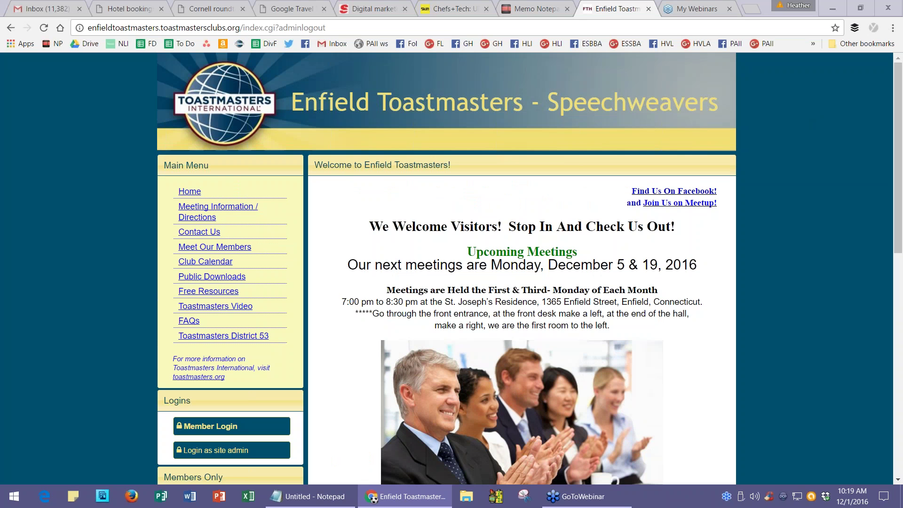
{"action": "left_click", "coordinate": [231, 425]}
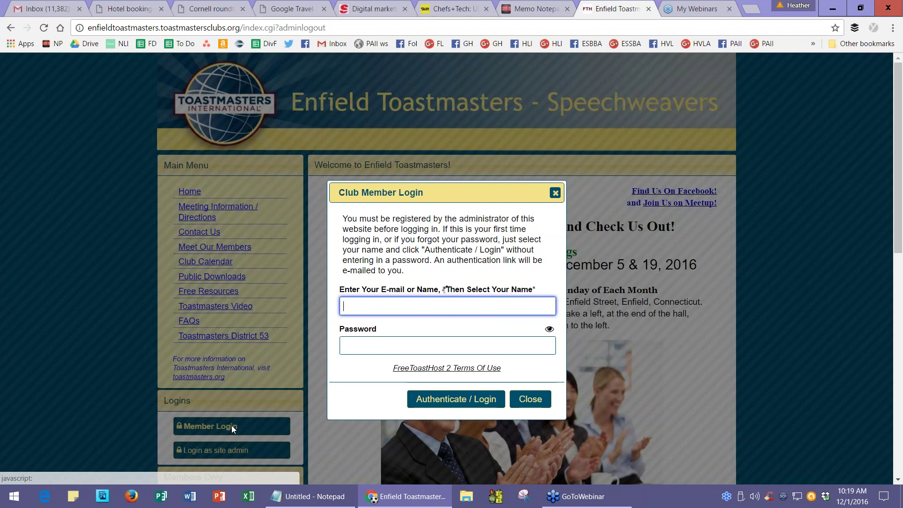
{"action": "type", "text": "Heather"}
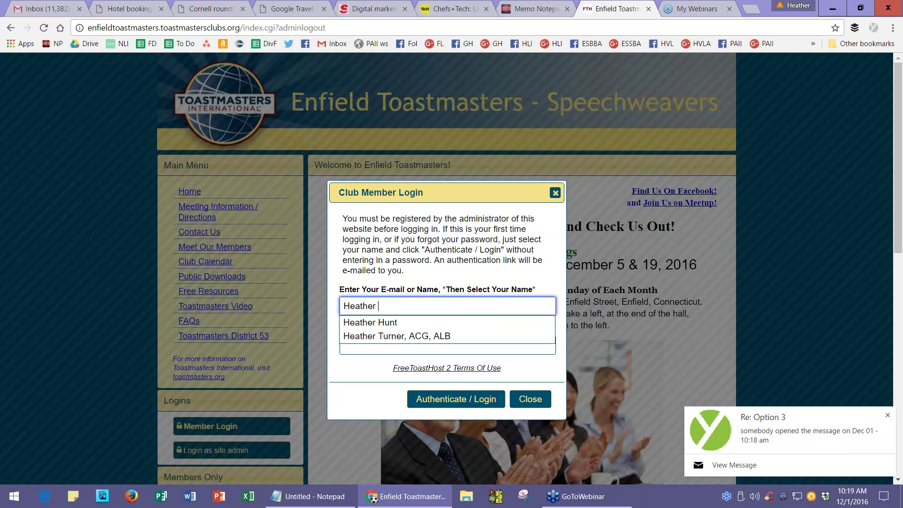
{"action": "left_click", "coordinate": [416, 336]}
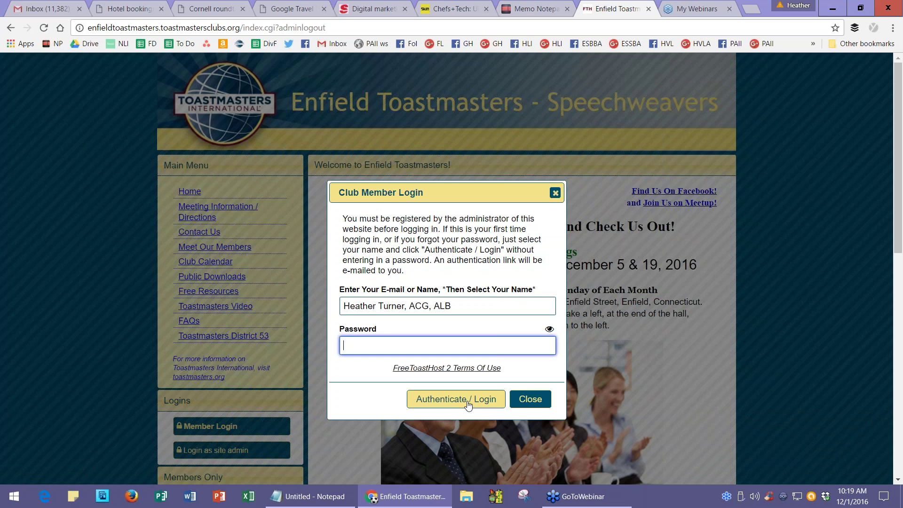
{"action": "type", "text": "••••••••"}
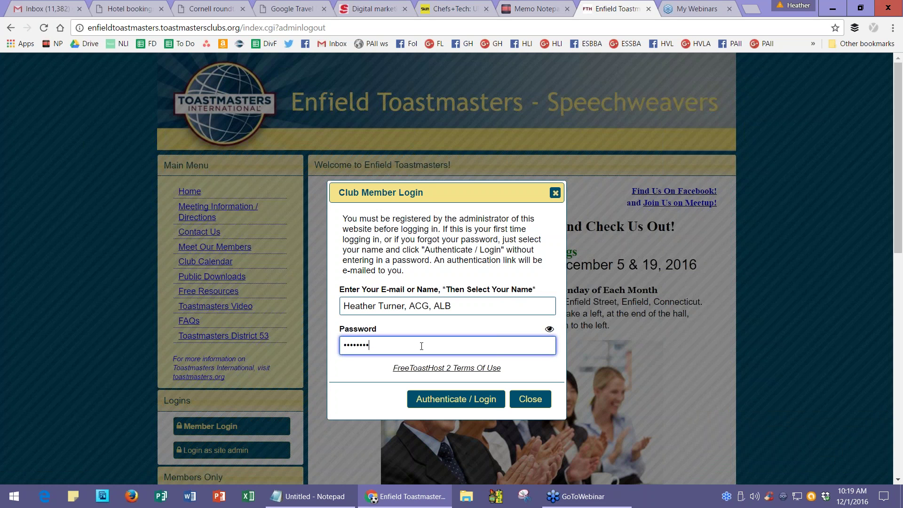
{"action": "type", "text": "••"}
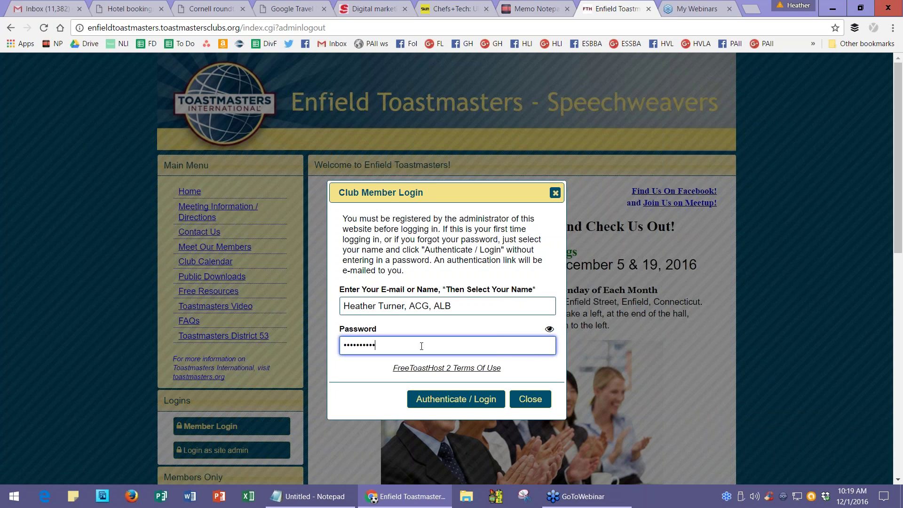
{"action": "left_click", "coordinate": [470, 404]}
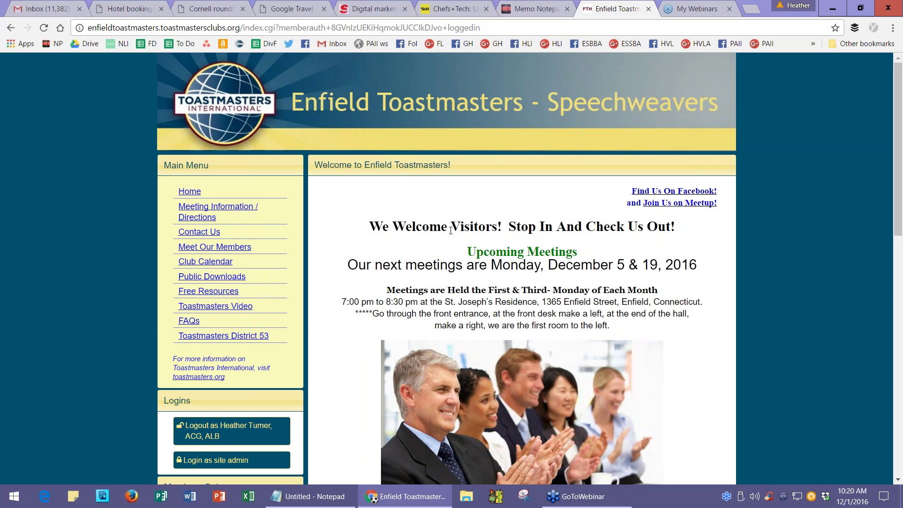
Open the Meeting Agendas page from the members-only links.
{"action": "scroll", "coordinate": [452, 198], "scroll_direction": "down", "scroll_amount": 1}
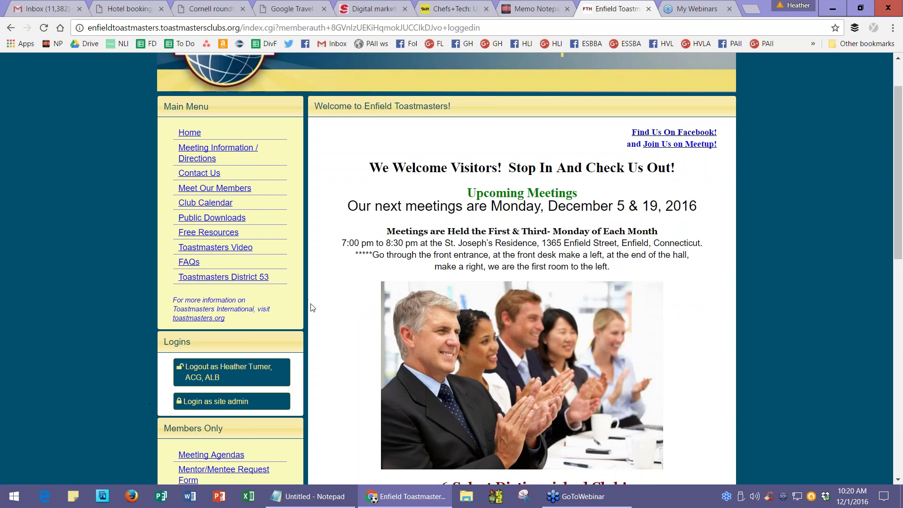
{"action": "scroll", "coordinate": [310, 306], "scroll_direction": "down", "scroll_amount": 1}
{"action": "mouse_move", "coordinate": [385, 340]}
{"action": "scroll", "coordinate": [387, 338], "scroll_direction": "down", "scroll_amount": 1}
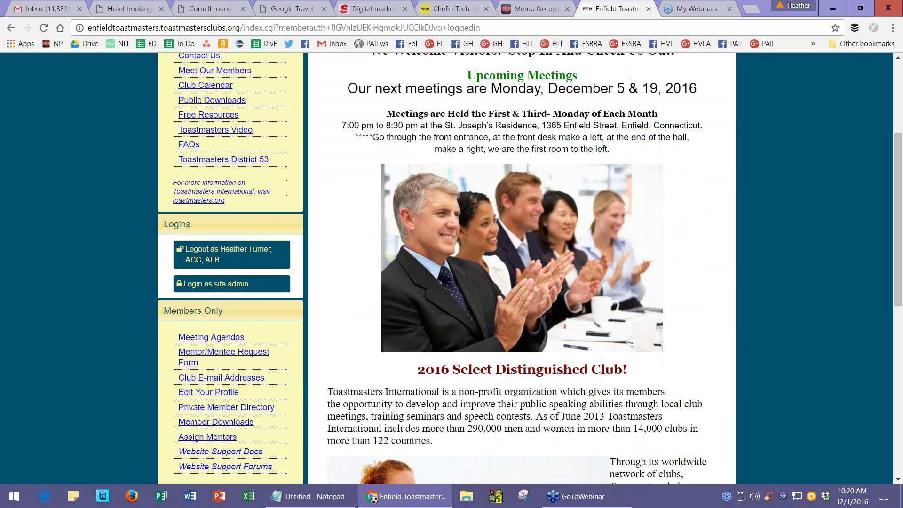
{"action": "scroll", "coordinate": [341, 328], "scroll_direction": "down", "scroll_amount": 1}
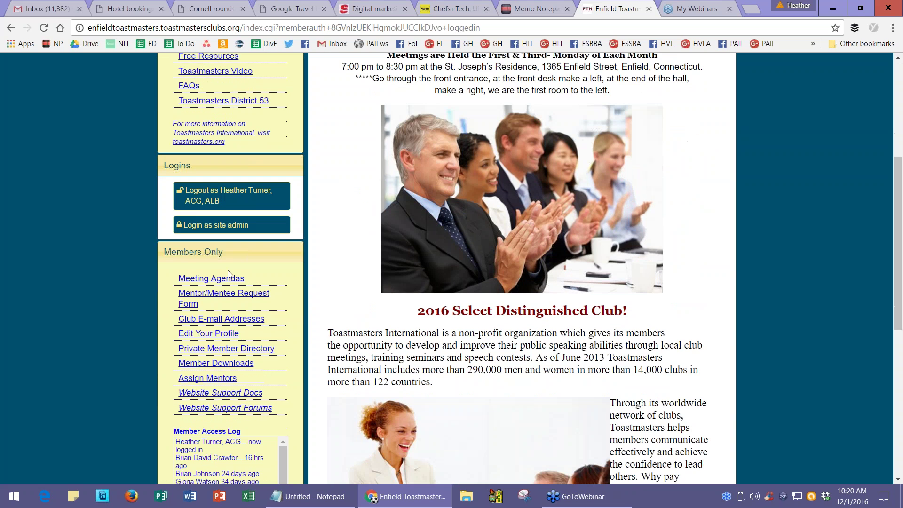
{"action": "left_click", "coordinate": [227, 278]}
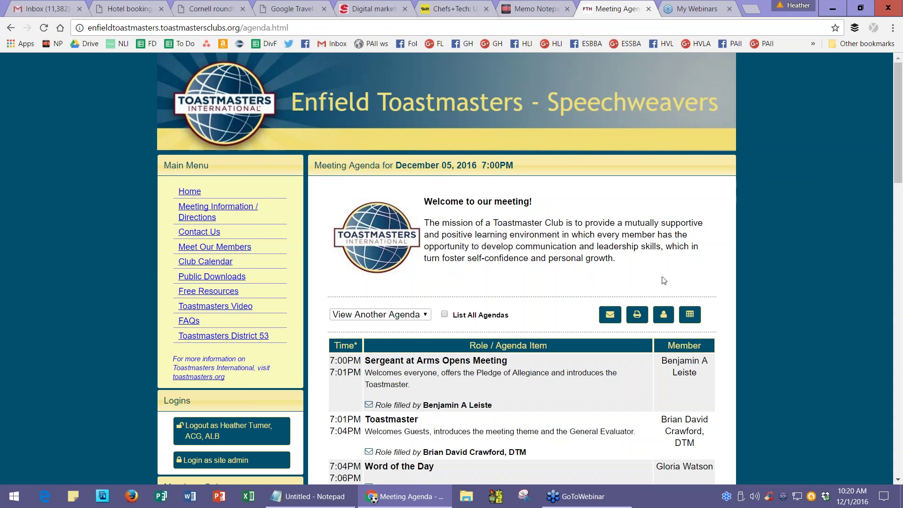
Sign up for the Ah Counter role on the December 05, 2016 agenda and withdraw from it again.
{"action": "scroll", "coordinate": [662, 275], "scroll_direction": "down", "scroll_amount": 3}
{"action": "scroll", "coordinate": [663, 280], "scroll_direction": "down", "scroll_amount": 1}
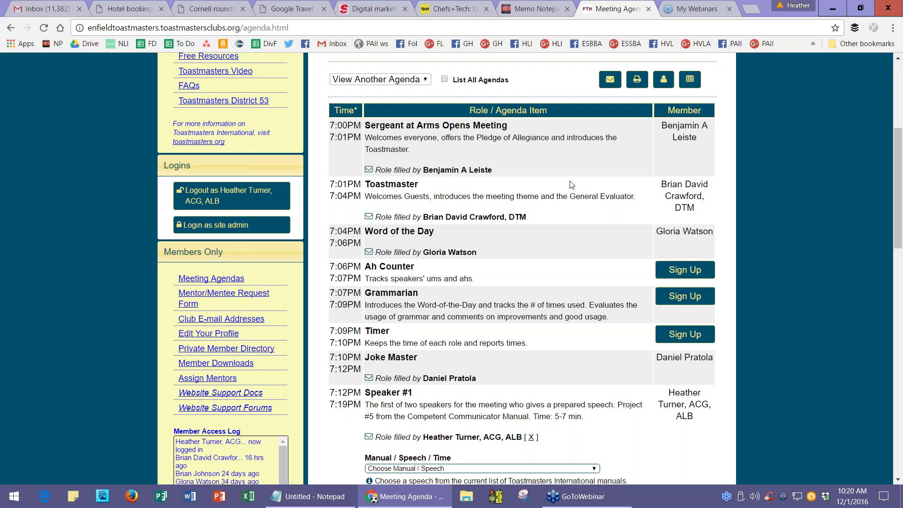
{"action": "left_click", "coordinate": [665, 276]}
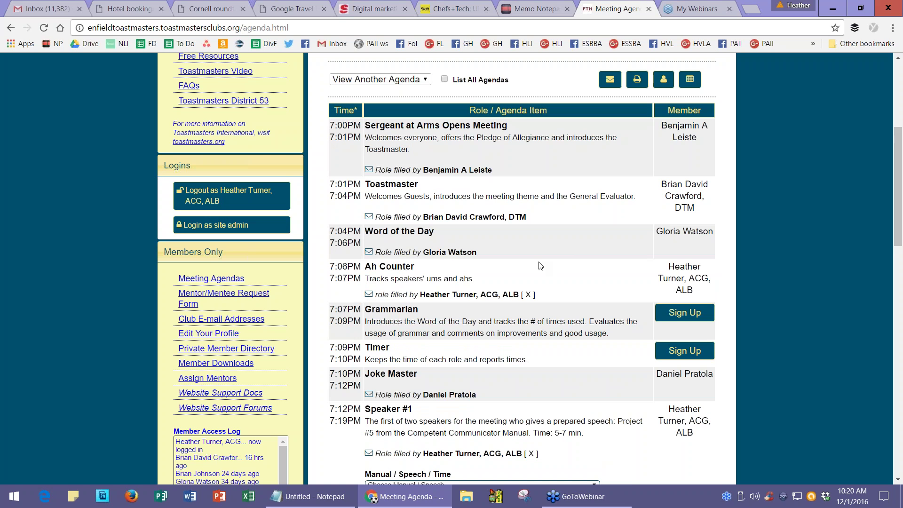
{"action": "left_click", "coordinate": [527, 295]}
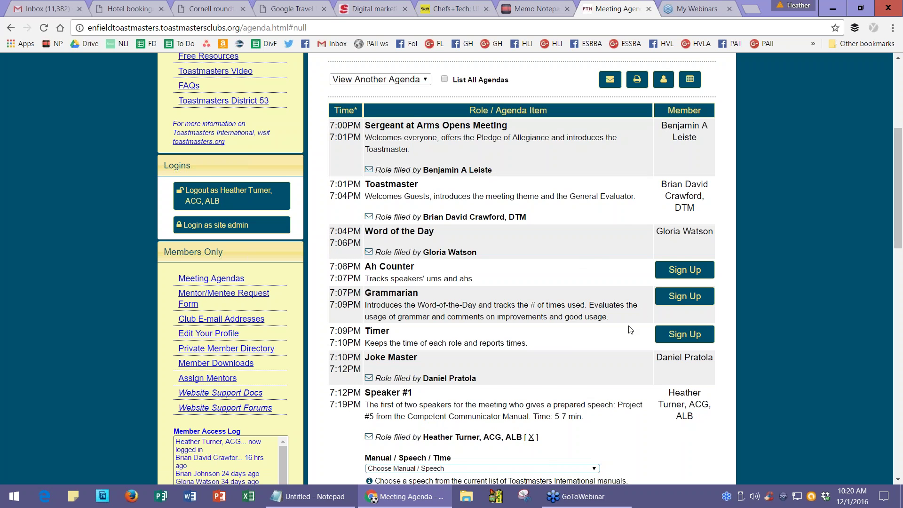
Examine the Speaker #1 manual choices, speech title and introduction fields, and the meeting notes box at the agenda's end.
{"action": "scroll", "coordinate": [631, 329], "scroll_direction": "down", "scroll_amount": 1}
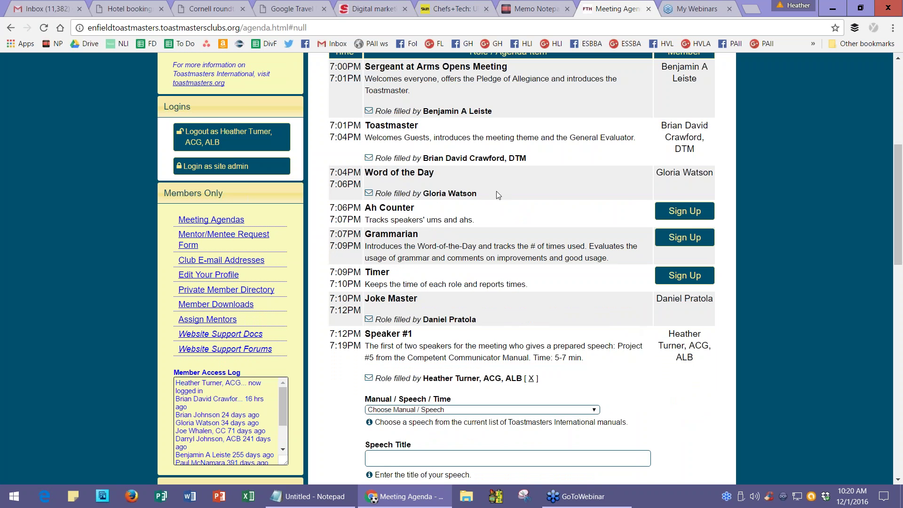
{"action": "scroll", "coordinate": [559, 190], "scroll_direction": "down", "scroll_amount": 1}
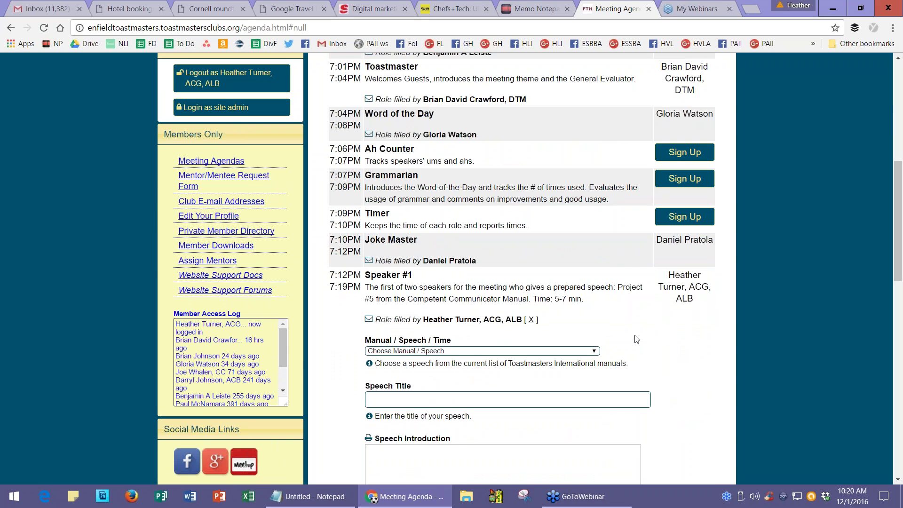
{"action": "scroll", "coordinate": [654, 334], "scroll_direction": "down", "scroll_amount": 1}
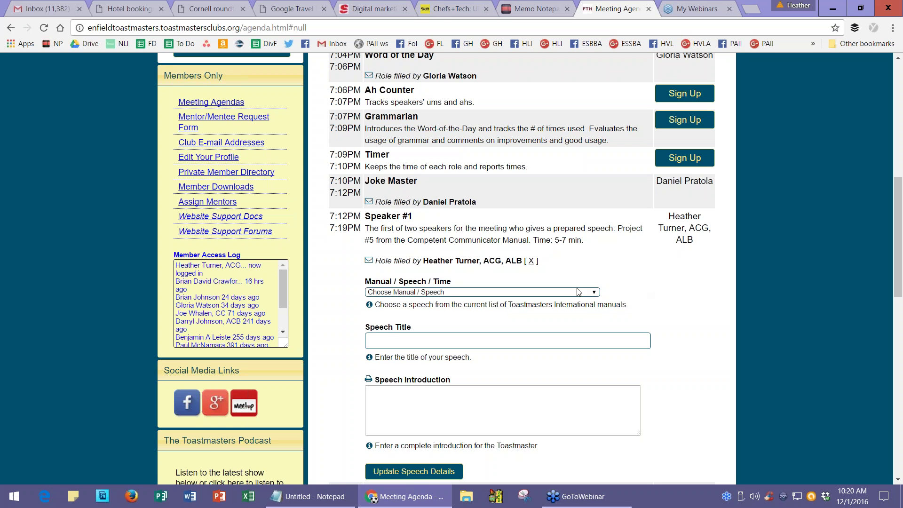
{"action": "left_click", "coordinate": [559, 293]}
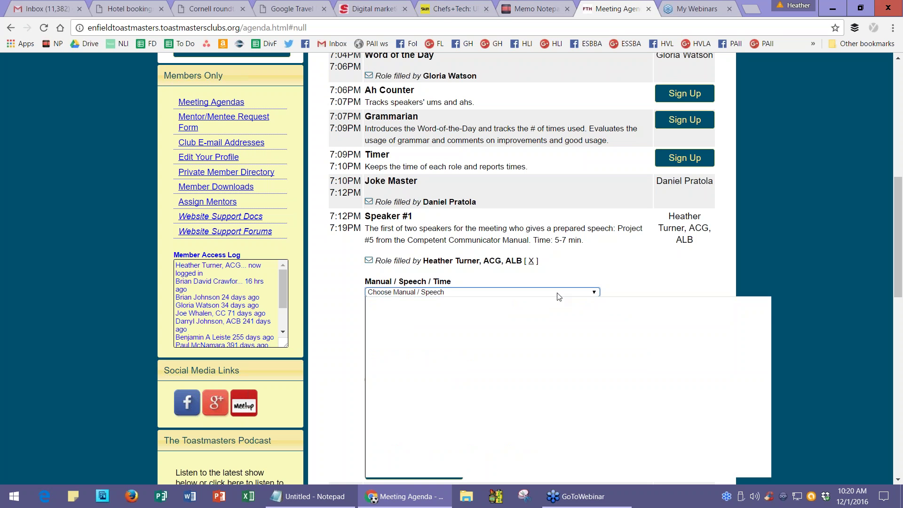
{"action": "scroll", "coordinate": [556, 325], "scroll_direction": "down", "scroll_amount": 10}
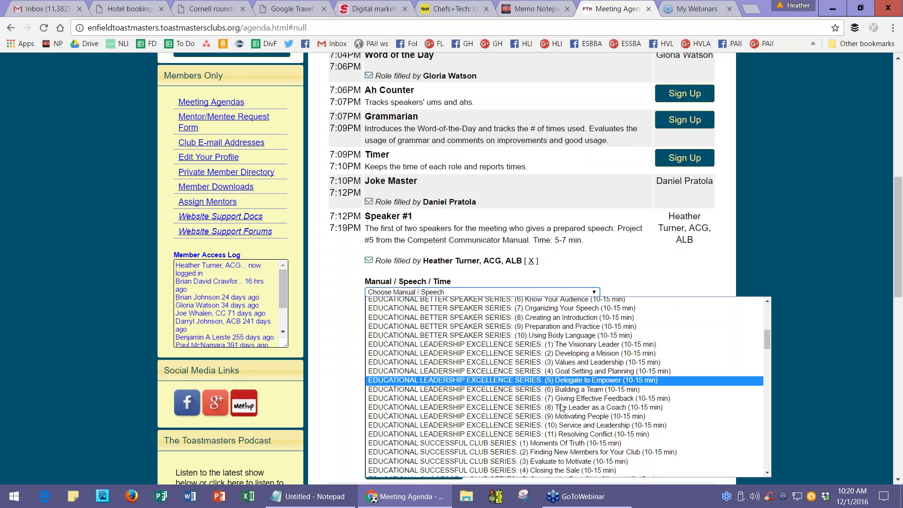
{"action": "scroll", "coordinate": [560, 329], "scroll_direction": "up", "scroll_amount": 10}
{"action": "left_click", "coordinate": [576, 267]}
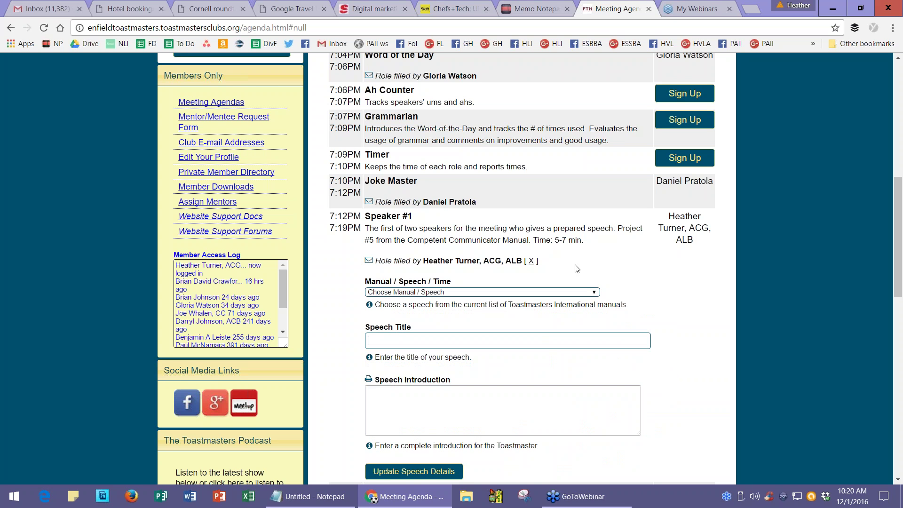
{"action": "left_click", "coordinate": [398, 339]}
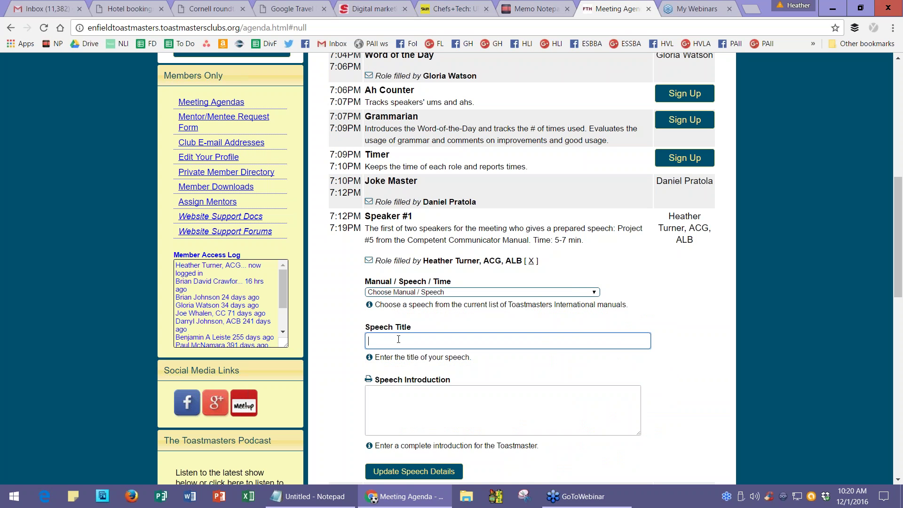
{"action": "left_click", "coordinate": [414, 390]}
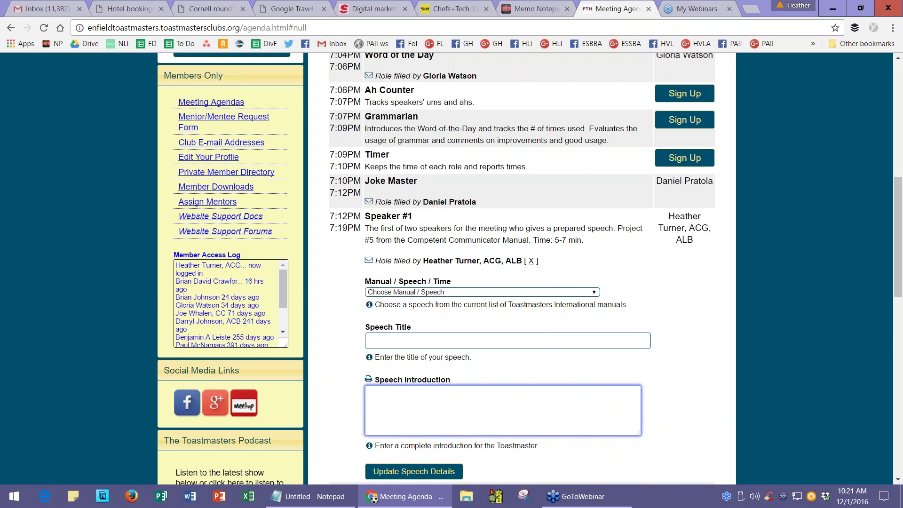
{"action": "scroll", "coordinate": [720, 352], "scroll_direction": "down", "scroll_amount": 12}
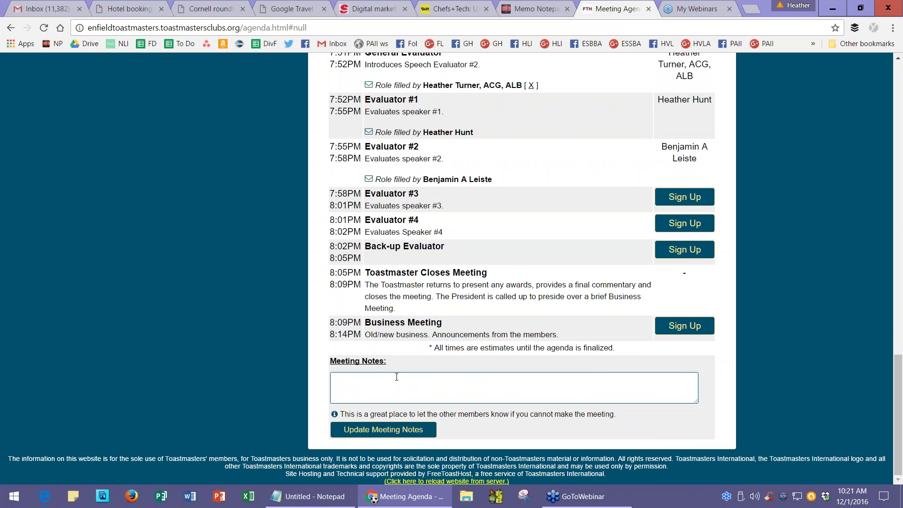
{"action": "left_click", "coordinate": [397, 377]}
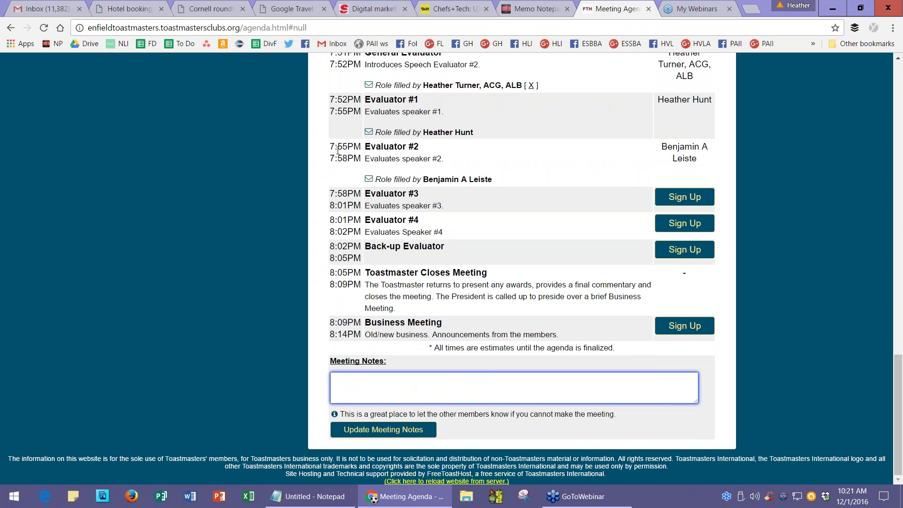
Open the member profile for editing and set Make Your Profile Public to YES.
{"action": "scroll", "coordinate": [524, 237], "scroll_direction": "up", "scroll_amount": 15}
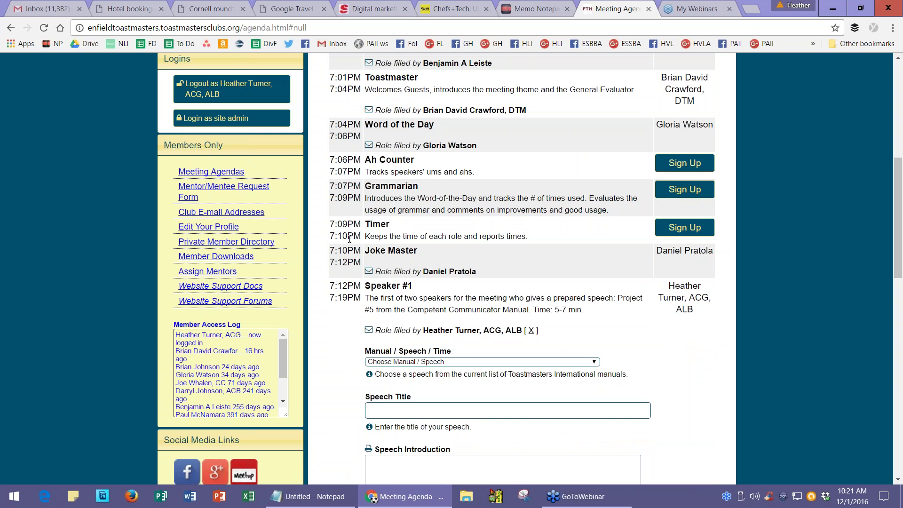
{"action": "scroll", "coordinate": [350, 239], "scroll_direction": "down", "scroll_amount": 3}
{"action": "scroll", "coordinate": [350, 239], "scroll_direction": "up", "scroll_amount": 4}
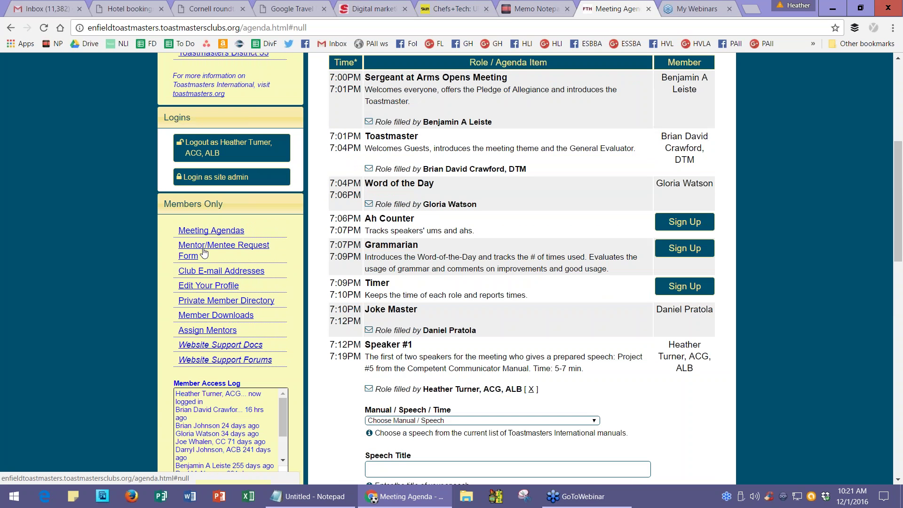
{"action": "left_click", "coordinate": [219, 285]}
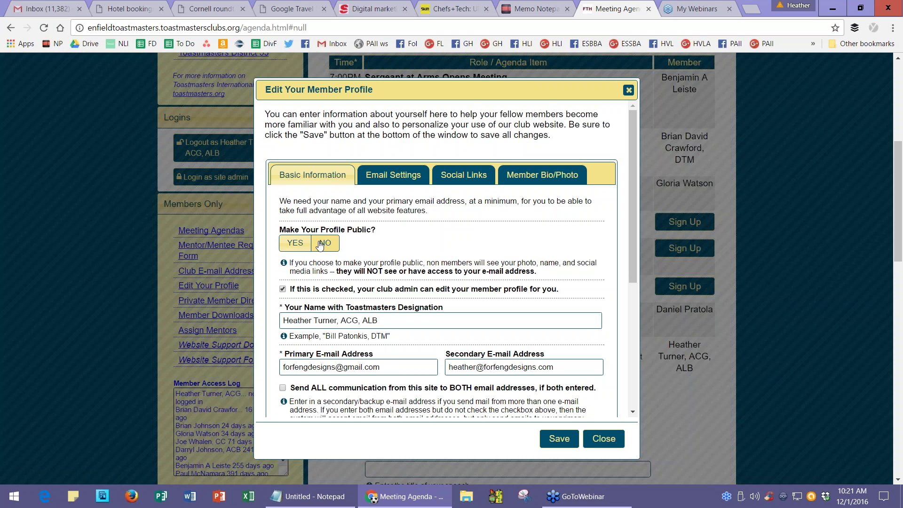
{"action": "left_click", "coordinate": [292, 244]}
Review the e-mail, telephone, membership and mentor fields in the profile's basic information.
{"action": "scroll", "coordinate": [403, 321], "scroll_direction": "down", "scroll_amount": 1}
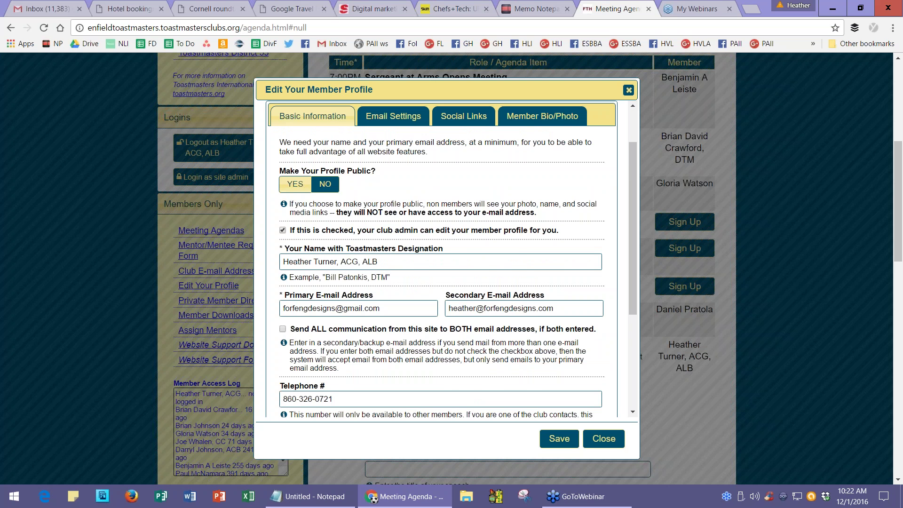
{"action": "scroll", "coordinate": [345, 325], "scroll_direction": "down", "scroll_amount": 2}
{"action": "scroll", "coordinate": [357, 287], "scroll_direction": "down", "scroll_amount": 1}
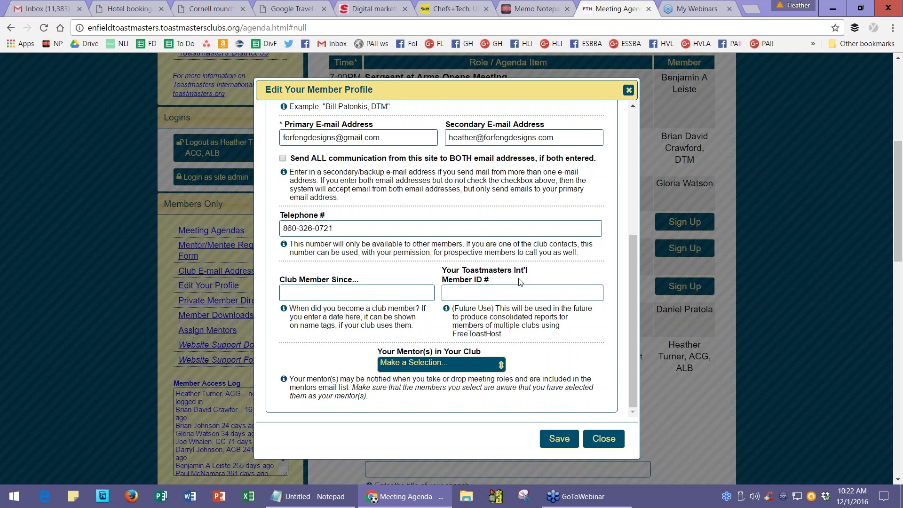
{"action": "scroll", "coordinate": [520, 281], "scroll_direction": "down", "scroll_amount": 1}
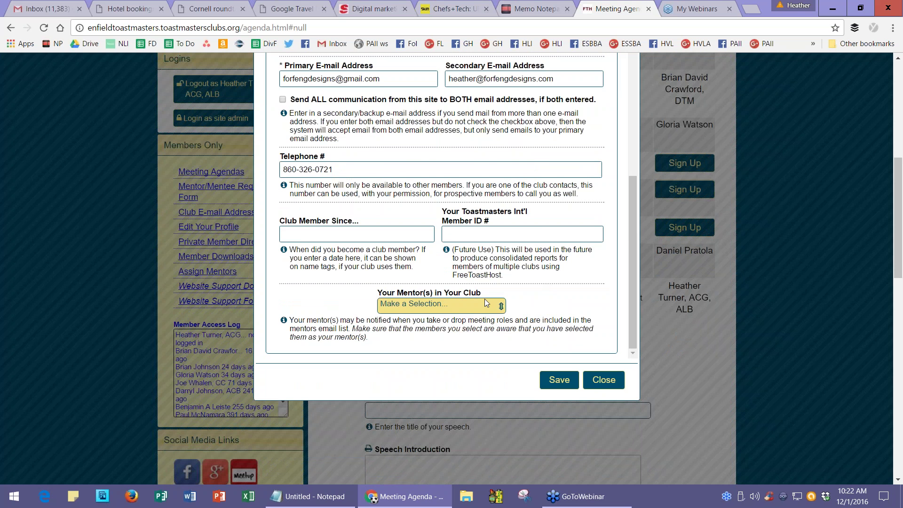
{"action": "scroll", "coordinate": [508, 283], "scroll_direction": "up", "scroll_amount": 7}
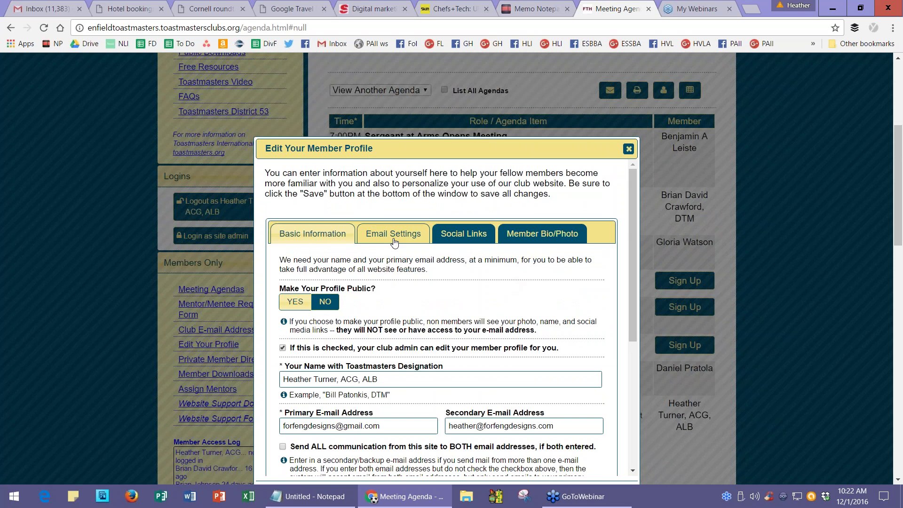
Review the profile's email settings, including notifications, exclusion dates, custom email groups and member login messages.
{"action": "left_click", "coordinate": [394, 241]}
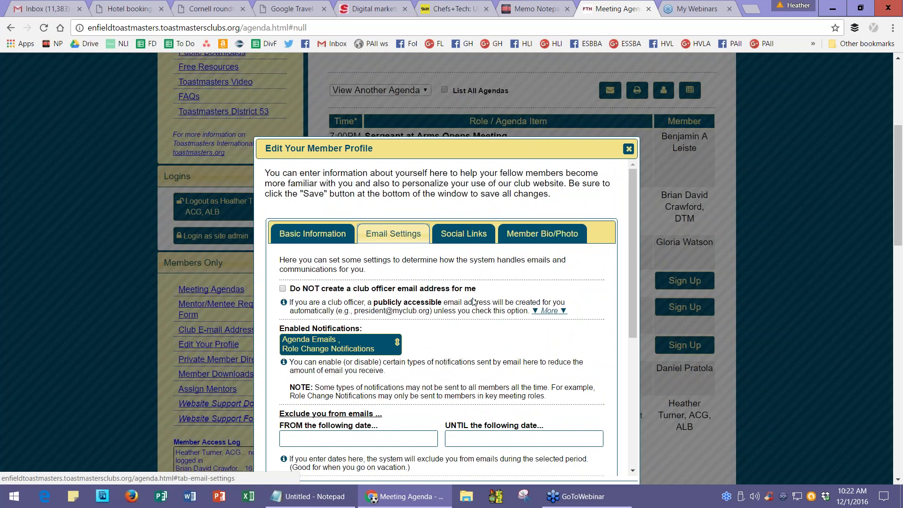
{"action": "scroll", "coordinate": [473, 302], "scroll_direction": "down", "scroll_amount": 3}
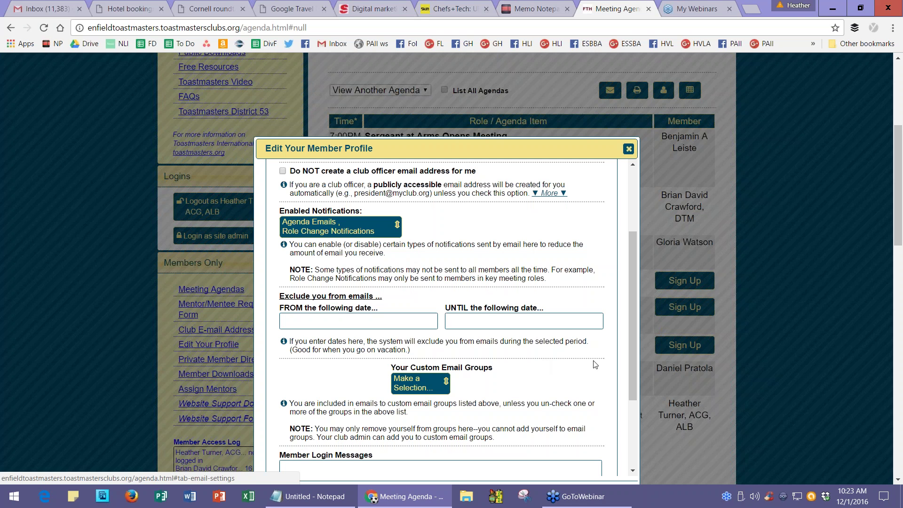
{"action": "scroll", "coordinate": [594, 364], "scroll_direction": "down", "scroll_amount": 3}
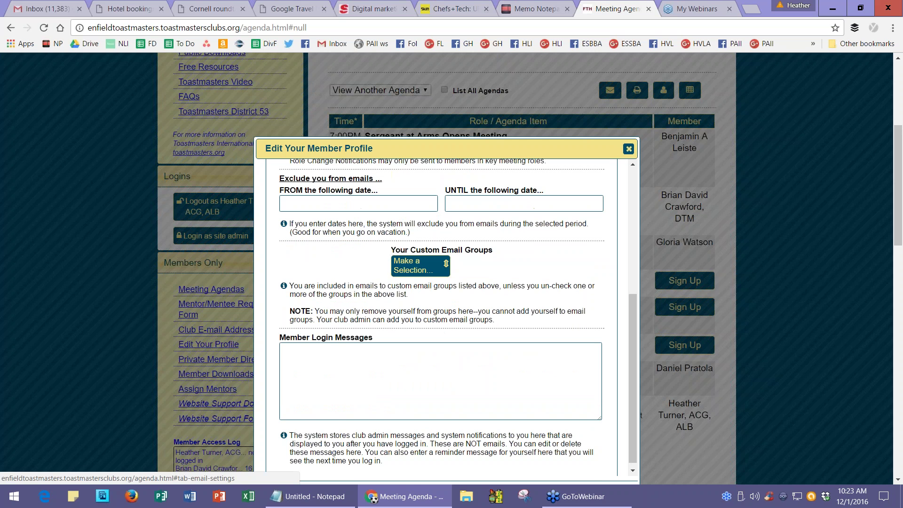
{"action": "scroll", "coordinate": [583, 351], "scroll_direction": "up", "scroll_amount": 10}
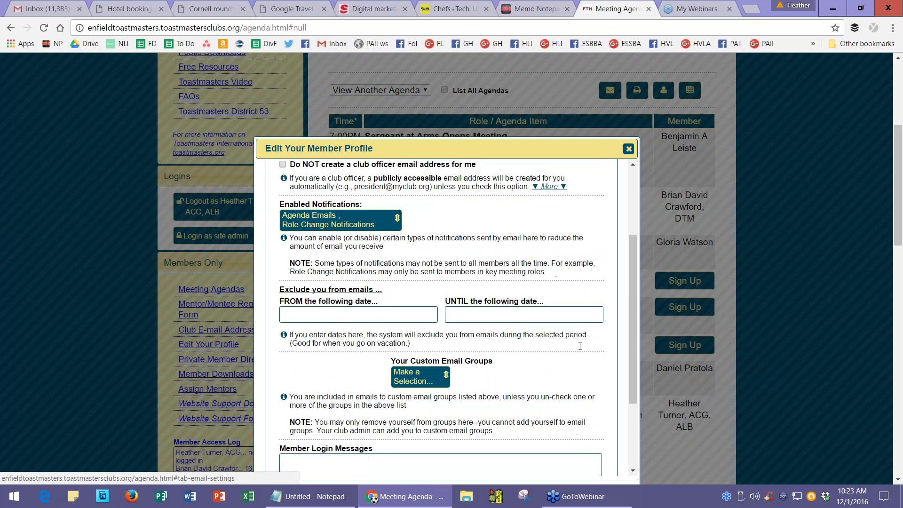
Review the profile's social links, from the Facebook, Twitter, YouTube and LinkedIn URLs down to the other social networking websites box.
{"action": "scroll", "coordinate": [532, 326], "scroll_direction": "down", "scroll_amount": 3}
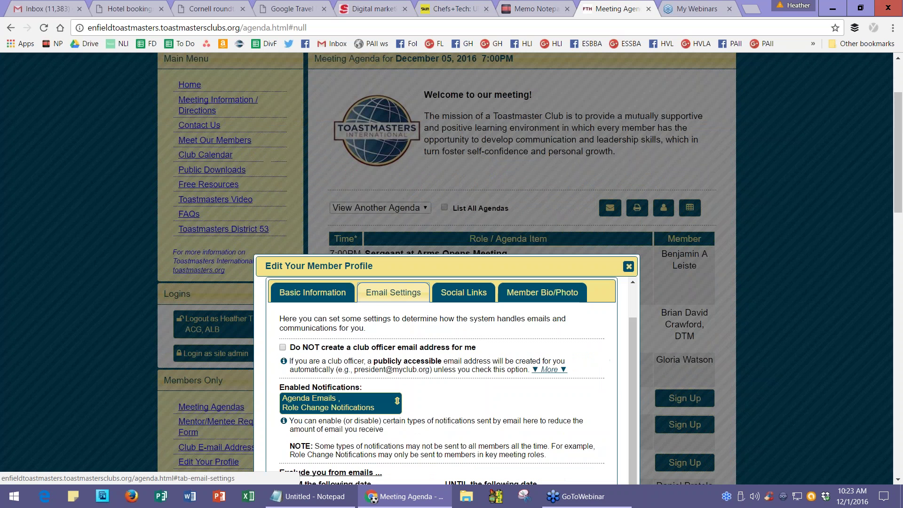
{"action": "left_click", "coordinate": [464, 292]}
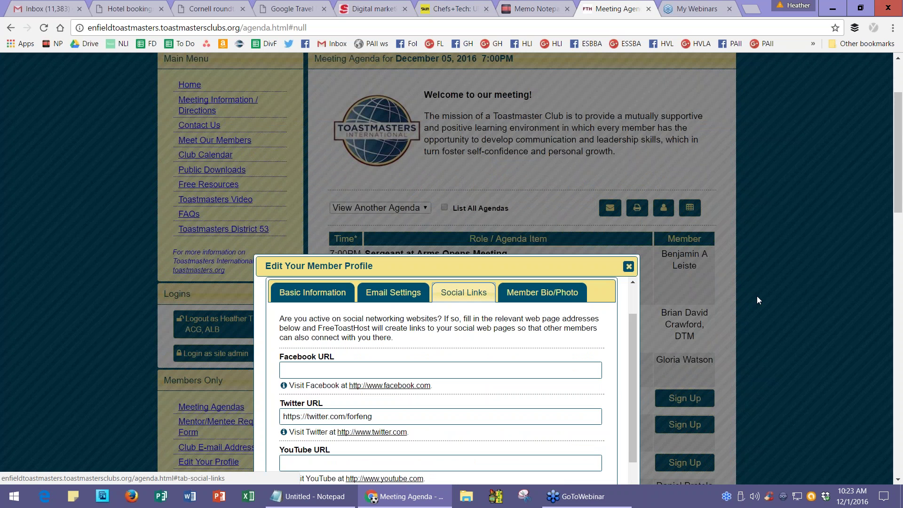
{"action": "scroll", "coordinate": [757, 300], "scroll_direction": "down", "scroll_amount": 3}
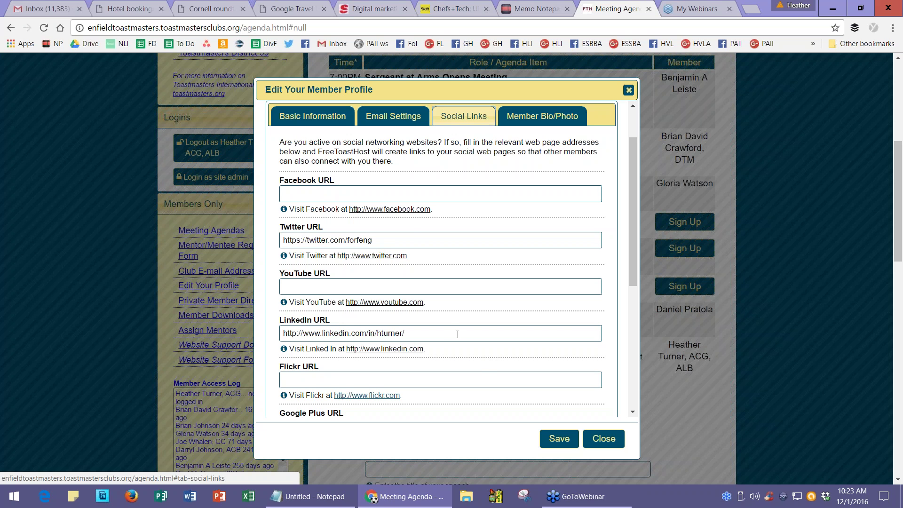
{"action": "scroll", "coordinate": [445, 338], "scroll_direction": "down", "scroll_amount": 1}
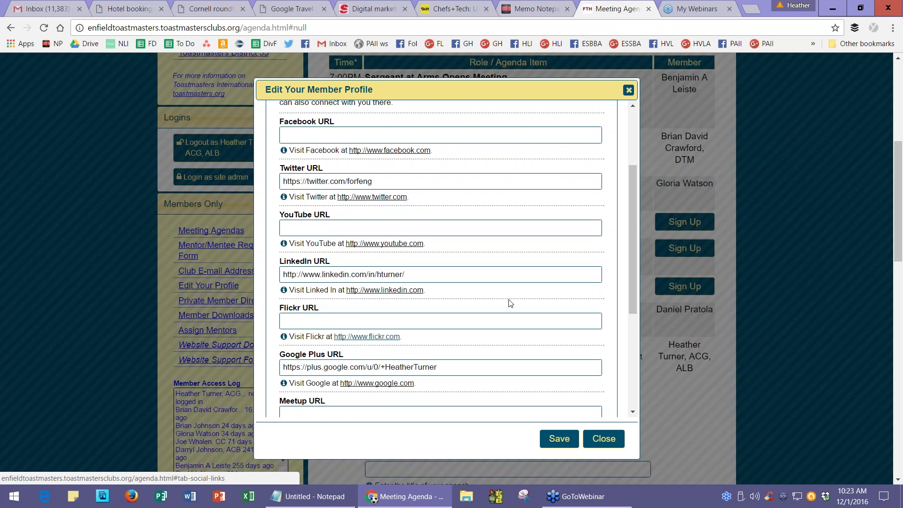
{"action": "scroll", "coordinate": [511, 303], "scroll_direction": "down", "scroll_amount": 1}
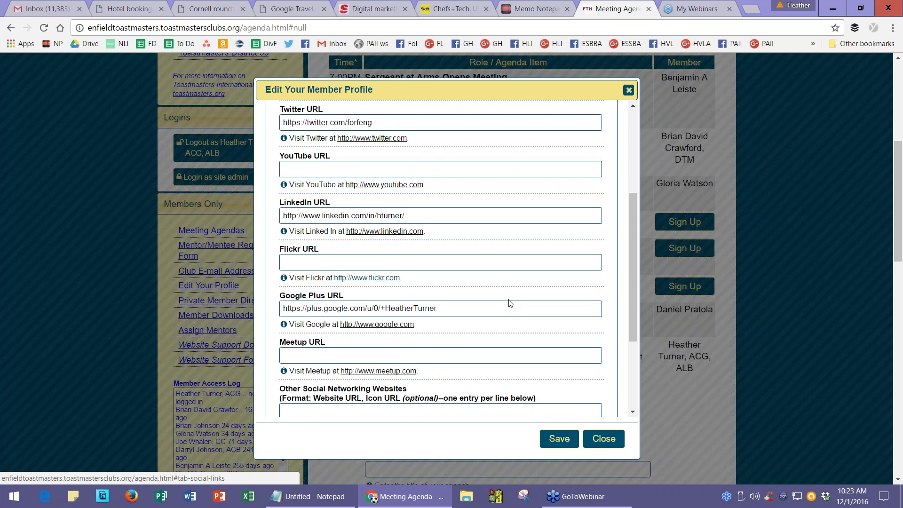
{"action": "scroll", "coordinate": [511, 303], "scroll_direction": "down", "scroll_amount": 1}
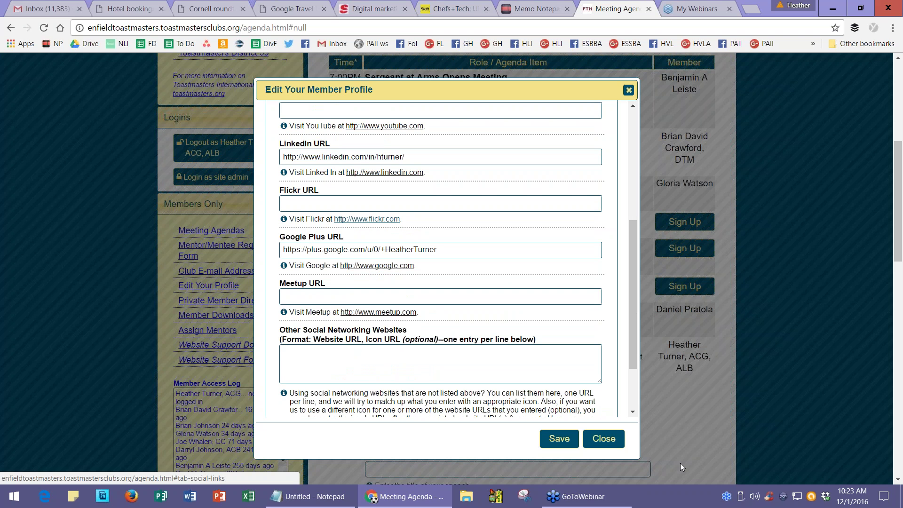
{"action": "left_click", "coordinate": [603, 438]}
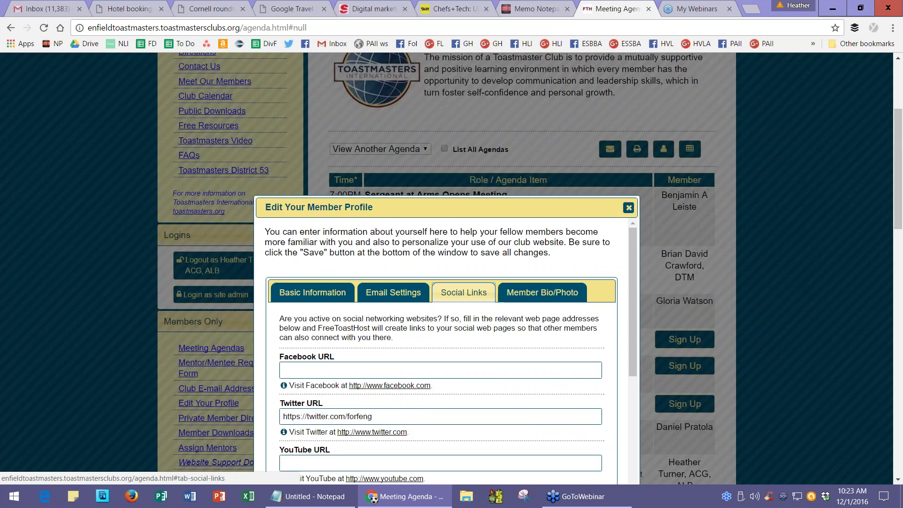
Review the profile's brief member bio and photo upload options, and close the profile editor without saving.
{"action": "scroll", "coordinate": [540, 329], "scroll_direction": "up", "scroll_amount": 1}
{"action": "left_click", "coordinate": [542, 351]}
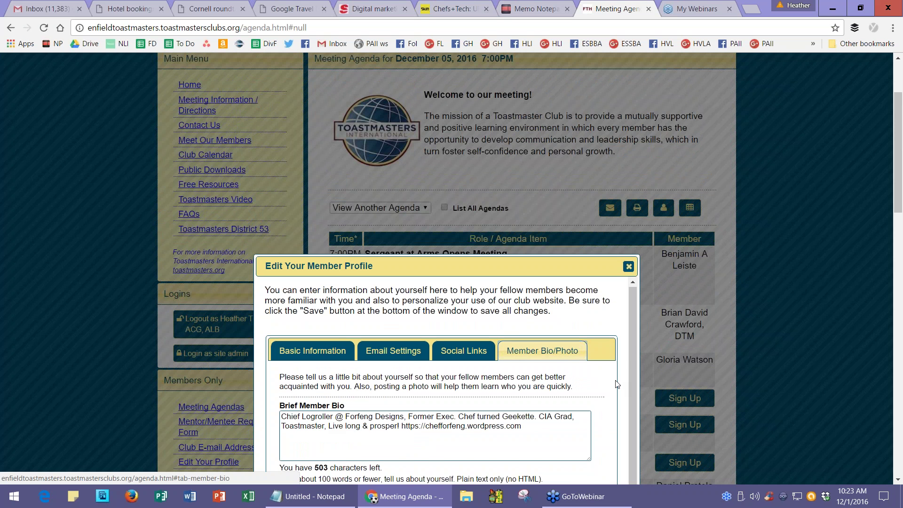
{"action": "scroll", "coordinate": [659, 363], "scroll_direction": "down", "scroll_amount": 3}
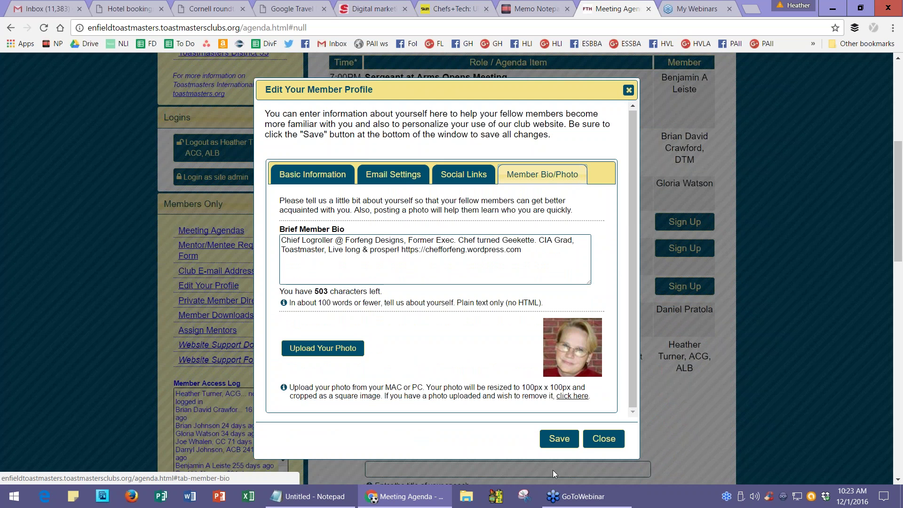
{"action": "left_click", "coordinate": [600, 444]}
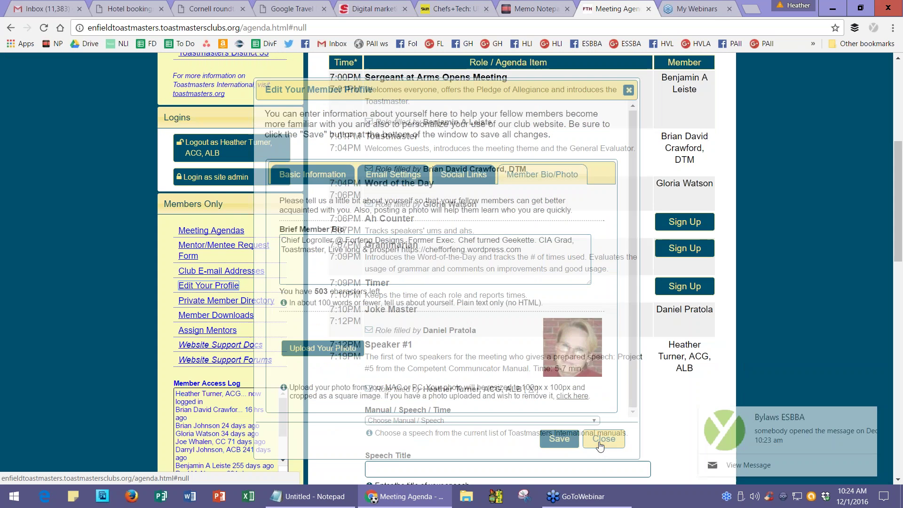